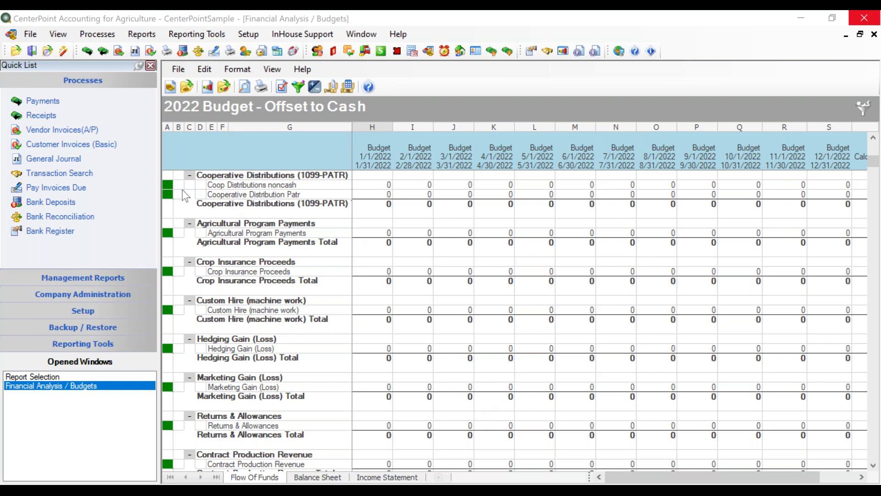
# Collapse the Revenue and Cost Of Goods Sold sections at the start of the Flow Of Funds sheet
pyautogui.scroll(5, 351, 248)
pyautogui.scroll(1, 350, 248)
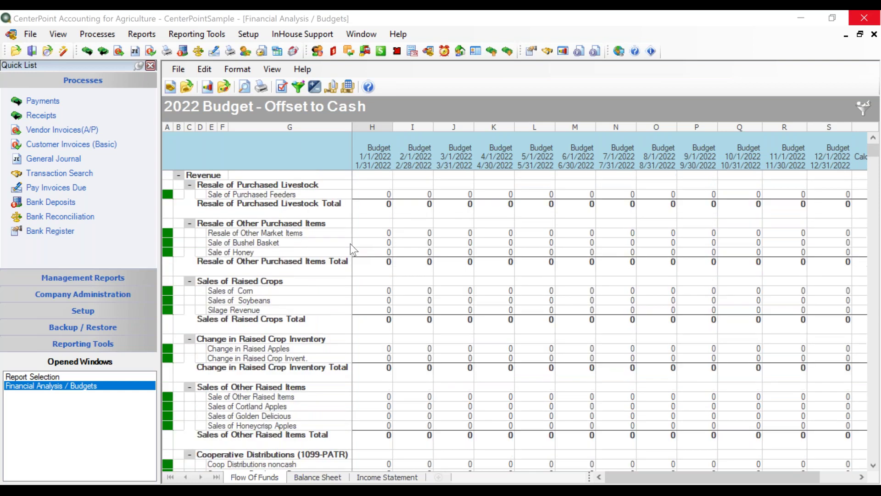
pyautogui.click(179, 175)
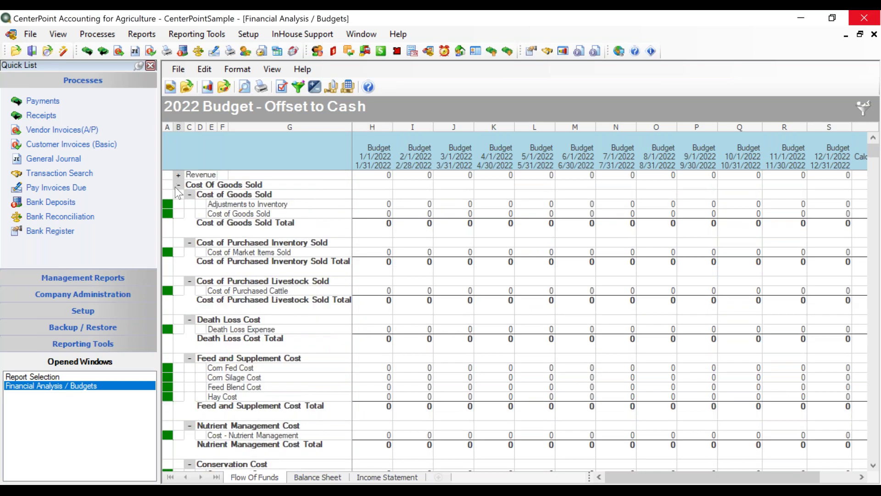
pyautogui.click(178, 185)
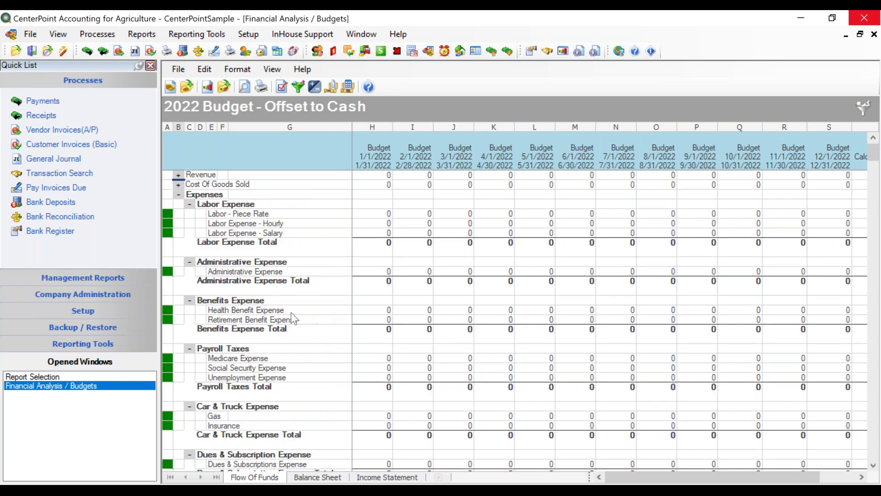
# Open the budget adjustments for the January 2022 amount of Dues & Subscriptions Expense
pyautogui.scroll(-1, 283, 315)
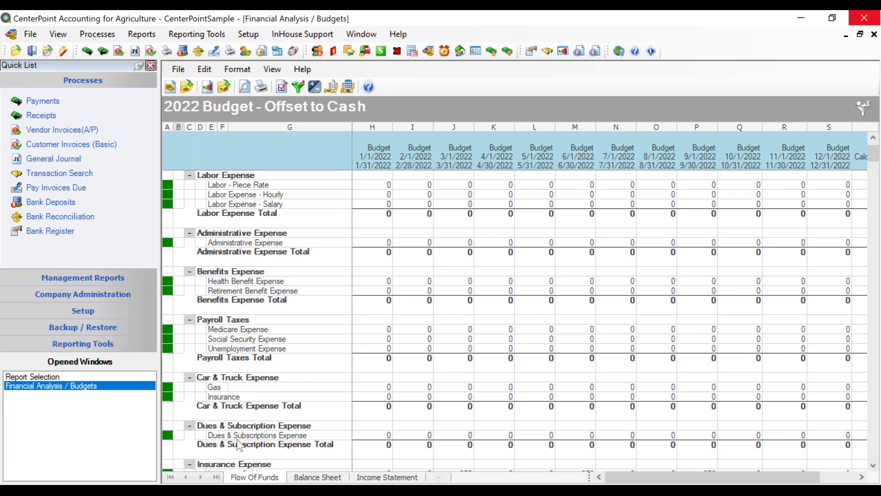
pyautogui.click(377, 435)
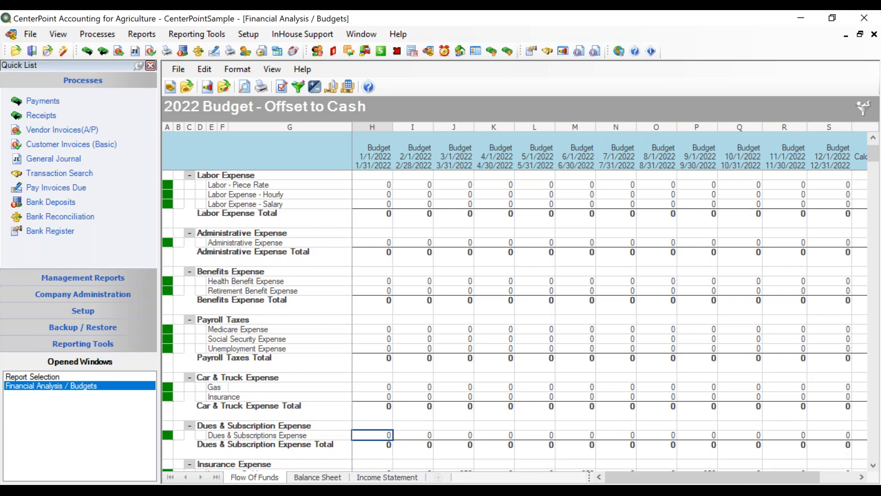
pyautogui.moveTo(91, 483)
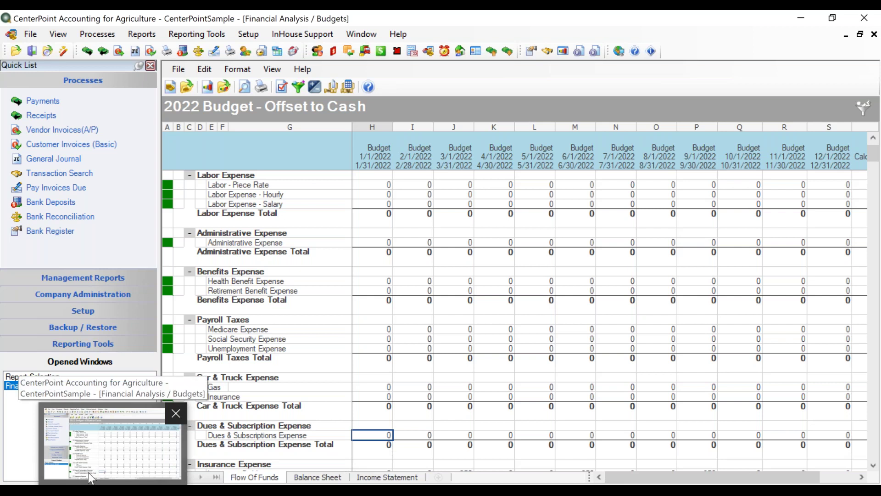
pyautogui.click(88, 472)
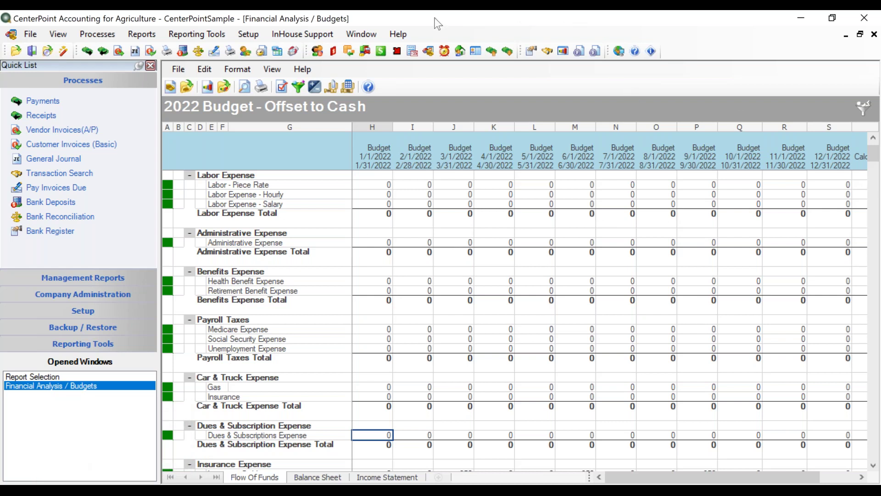
pyautogui.click(203, 71)
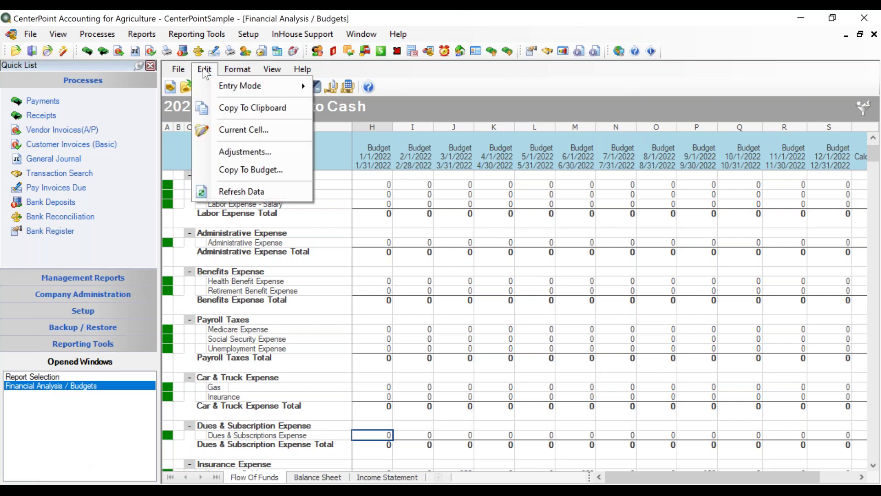
pyautogui.click(230, 151)
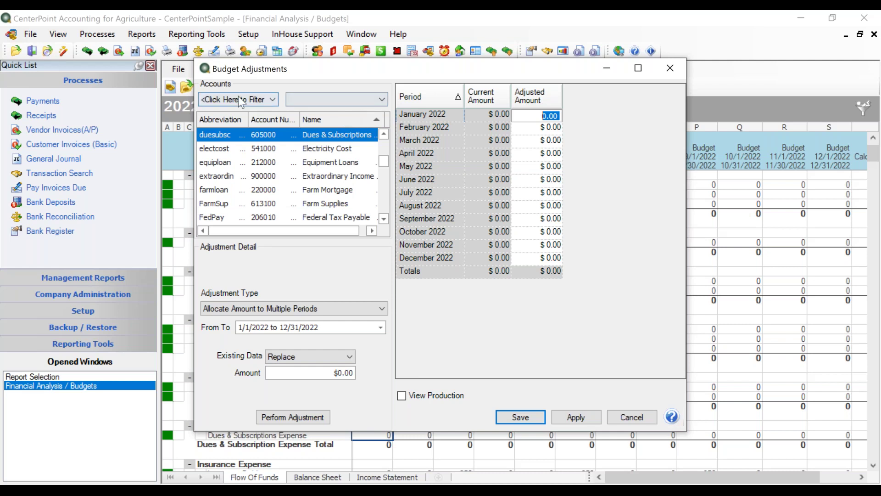
# Filter the accounts by the Dues & Subscription Expense account category and select the Dues & Subscriptions account
pyautogui.click(247, 104)
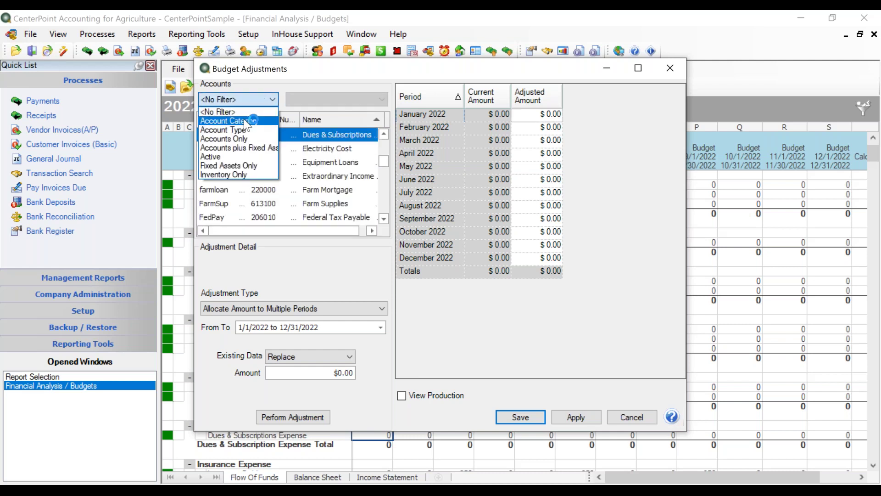
pyautogui.click(243, 119)
pyautogui.click(373, 103)
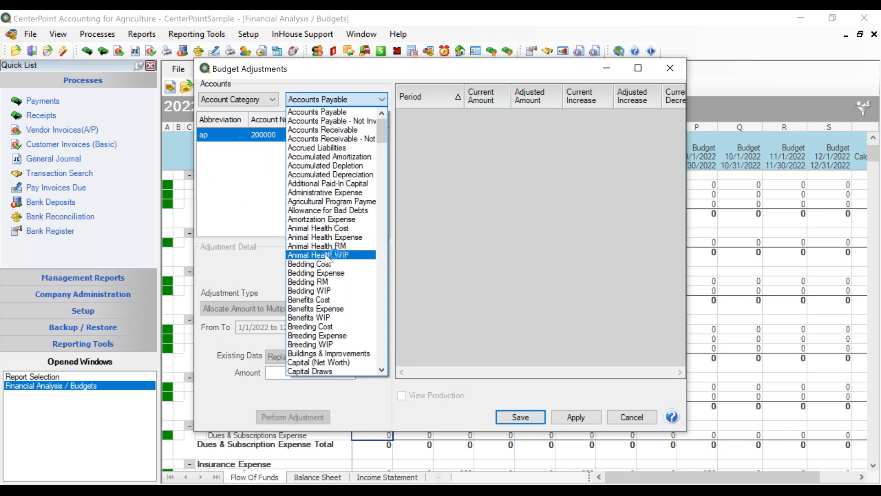
pyautogui.scroll(-4, 322, 292)
pyautogui.scroll(-7, 316, 299)
pyautogui.scroll(-4, 298, 329)
pyautogui.scroll(-2, 303, 328)
pyautogui.scroll(-3, 309, 365)
pyautogui.scroll(-1, 309, 366)
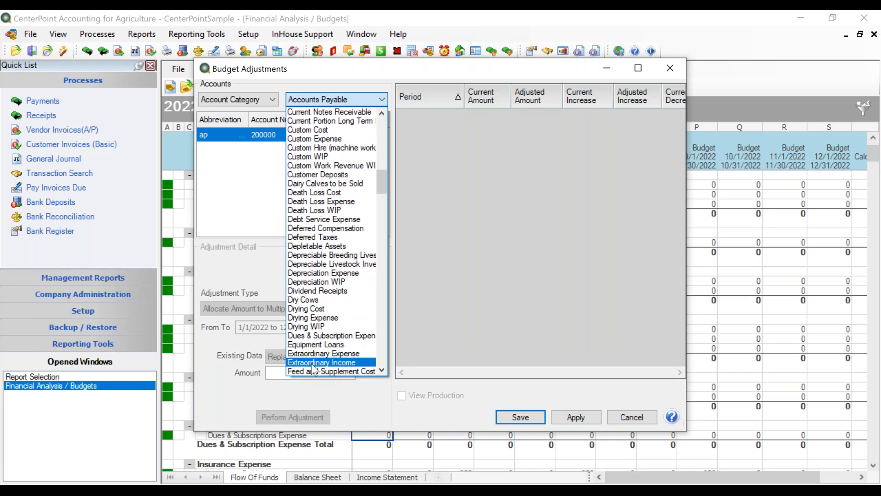
pyautogui.click(324, 335)
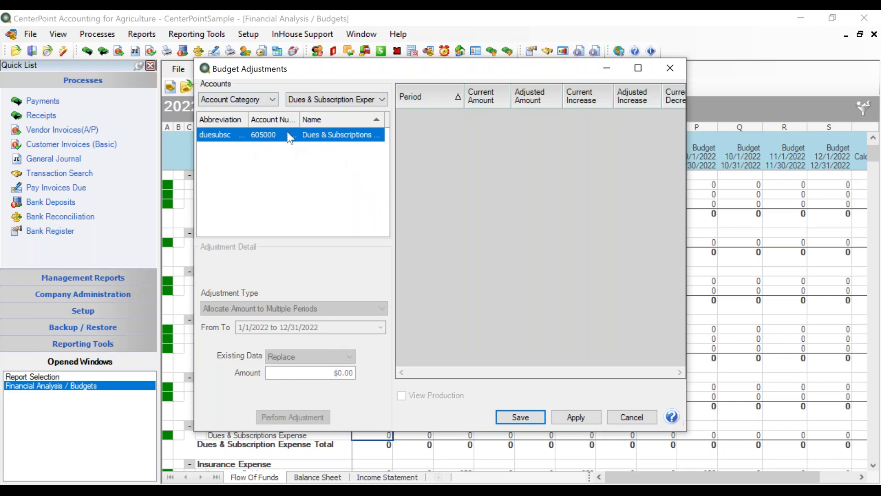
pyautogui.click(274, 150)
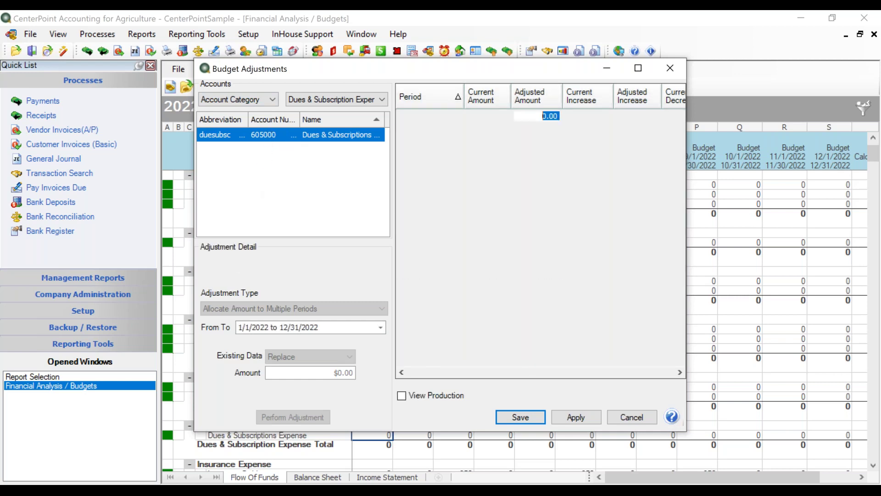
# Choose Allocate Amount to Multiple Periods as the adjustment type, covering January 2022 to December 2022
pyautogui.click(233, 307)
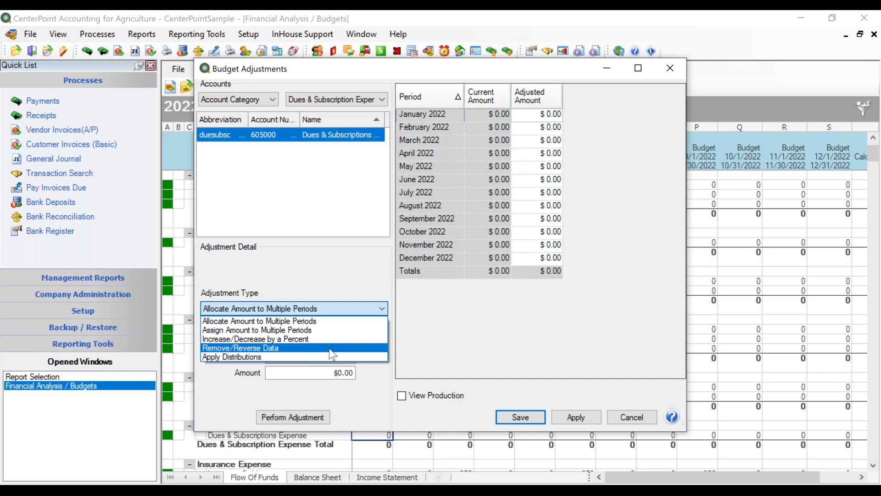
pyautogui.click(335, 321)
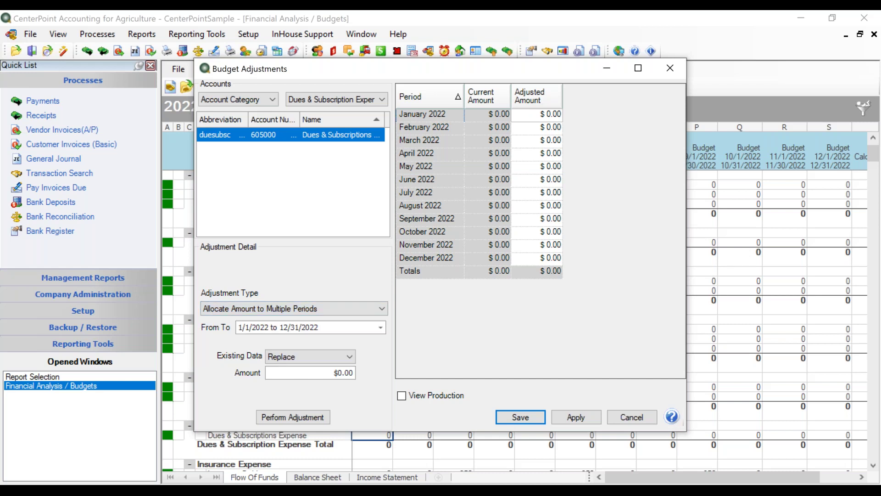
pyautogui.click(249, 329)
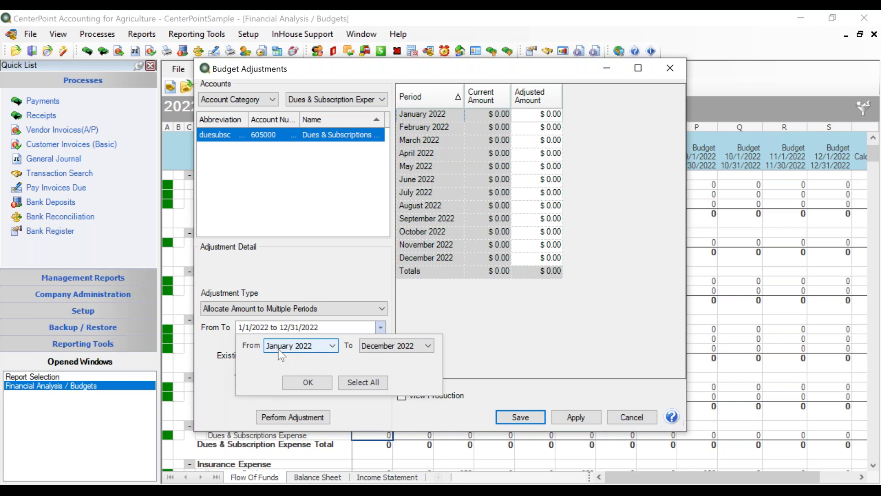
pyautogui.click(320, 382)
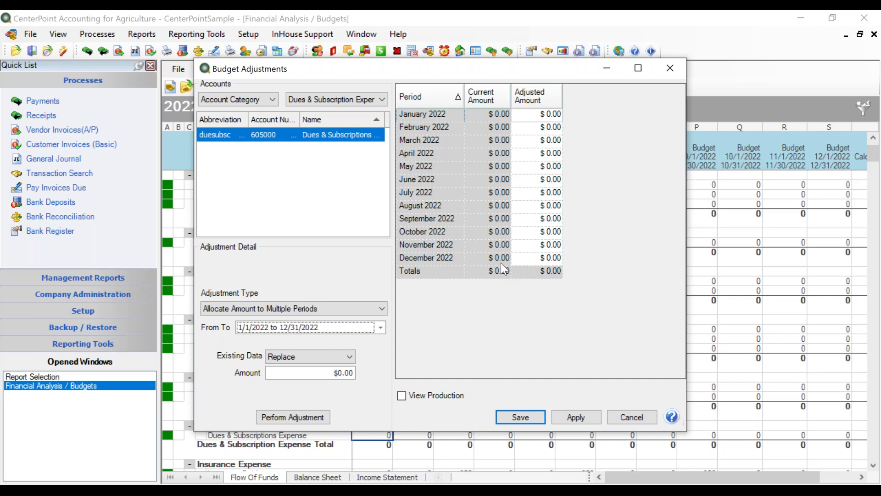
# Set the adjustment amount to $8,000.00, perform the adjustment, and apply and save it to the budget
pyautogui.click(320, 372)
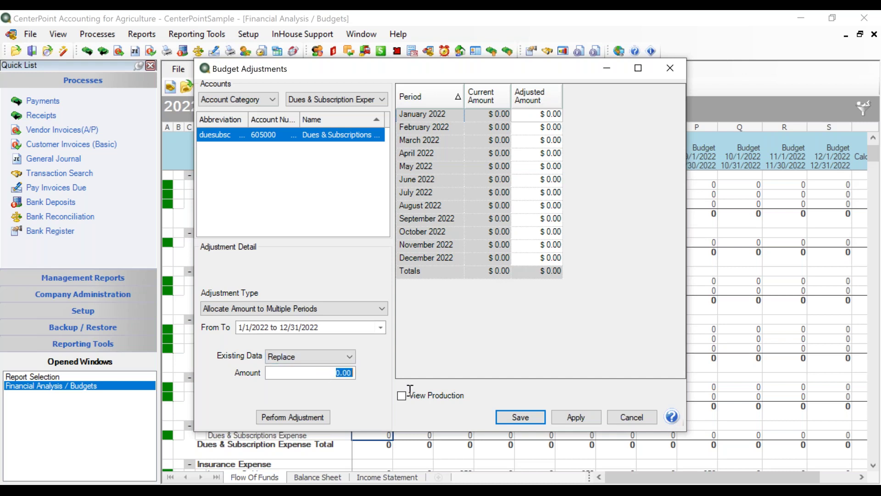
pyautogui.write('8000.')
pyautogui.press('Tab')
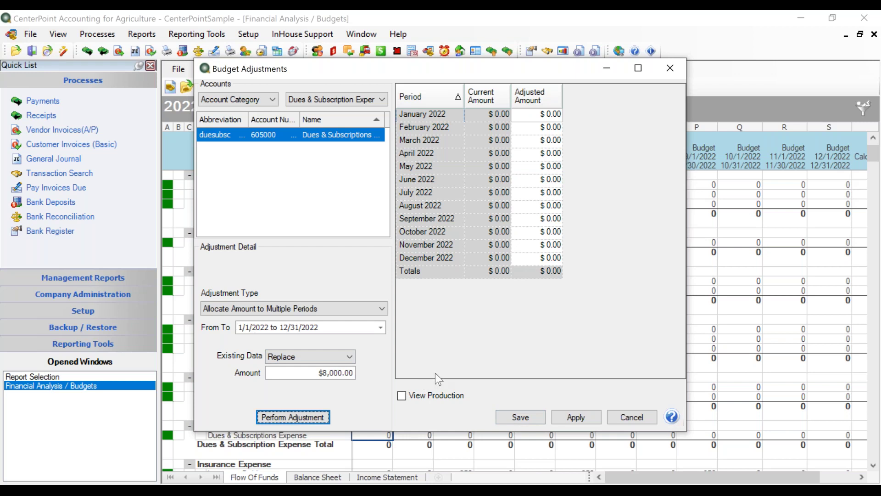
pyautogui.click(281, 419)
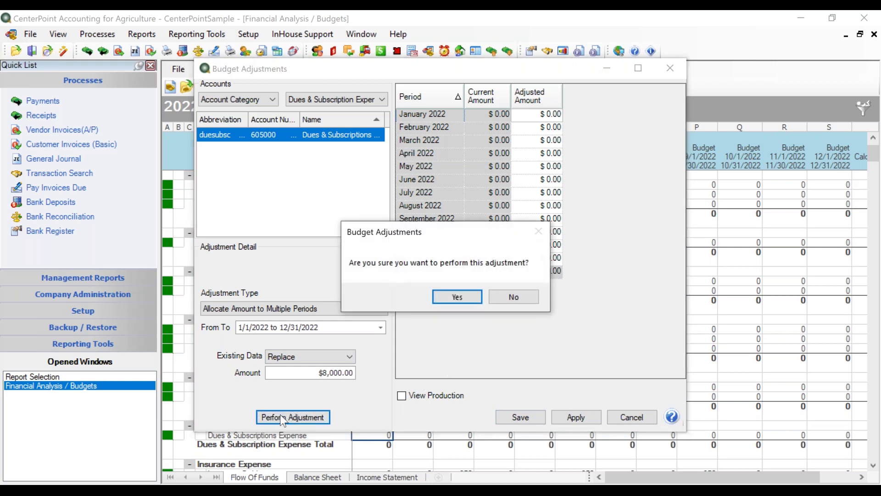
pyautogui.click(456, 297)
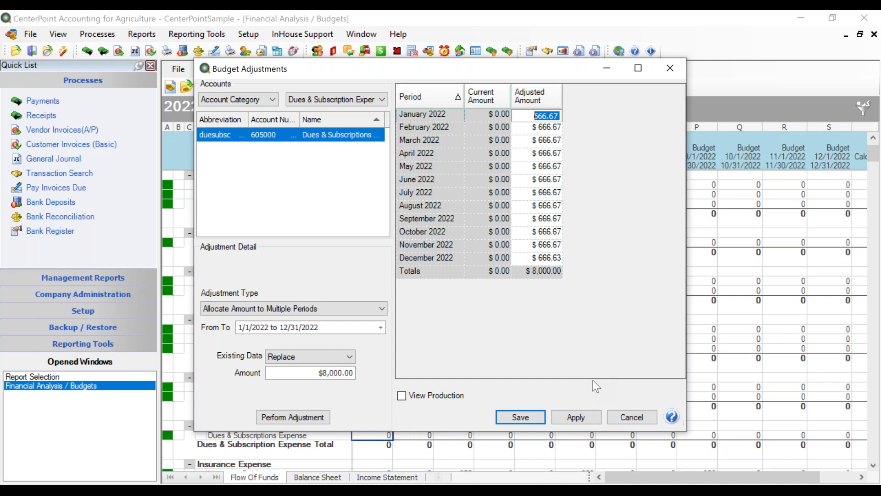
pyautogui.click(587, 421)
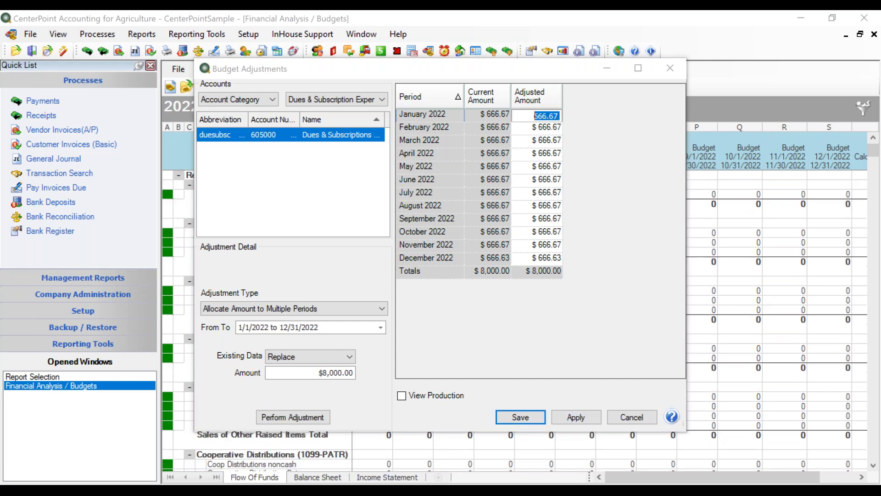
pyautogui.click(523, 419)
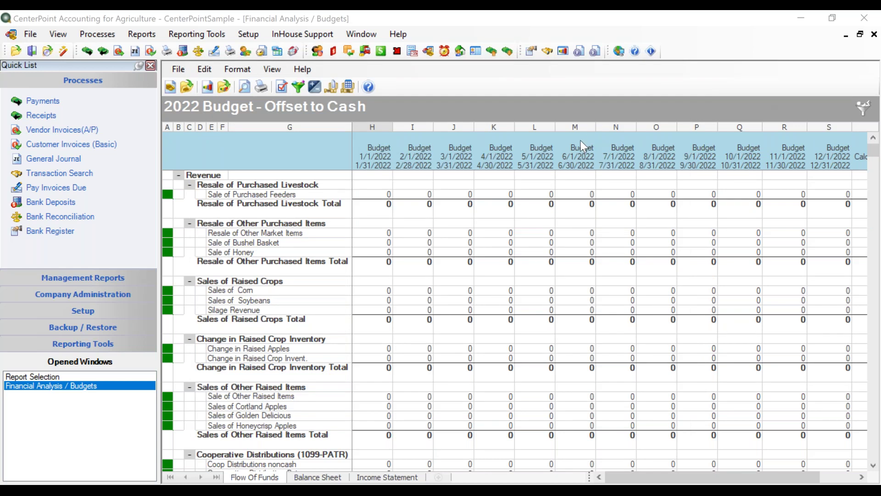
# Collapse Revenue and Cost Of Goods Sold again and review the monthly Dues & Subscriptions Expense amounts
pyautogui.click(178, 175)
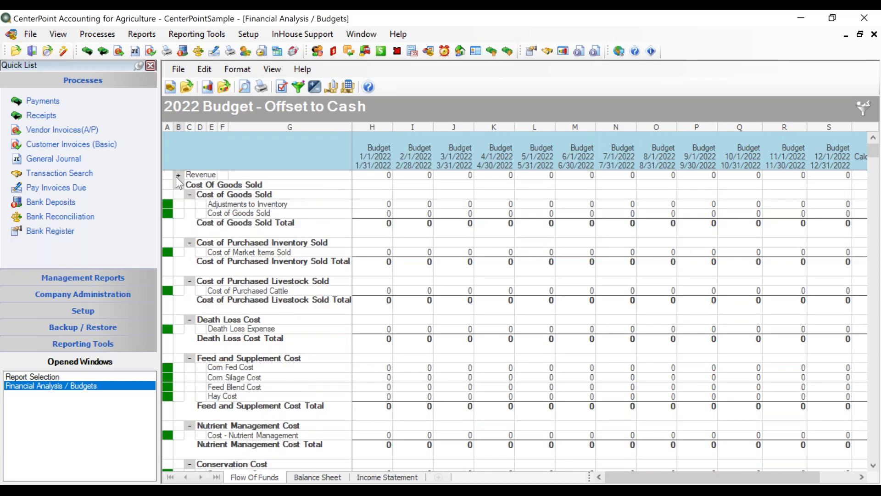
pyautogui.click(178, 185)
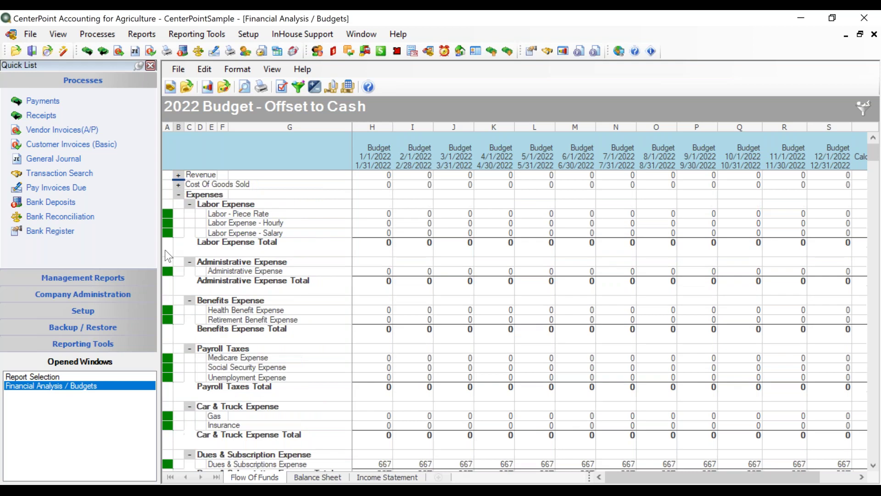
pyautogui.scroll(-2, 383, 311)
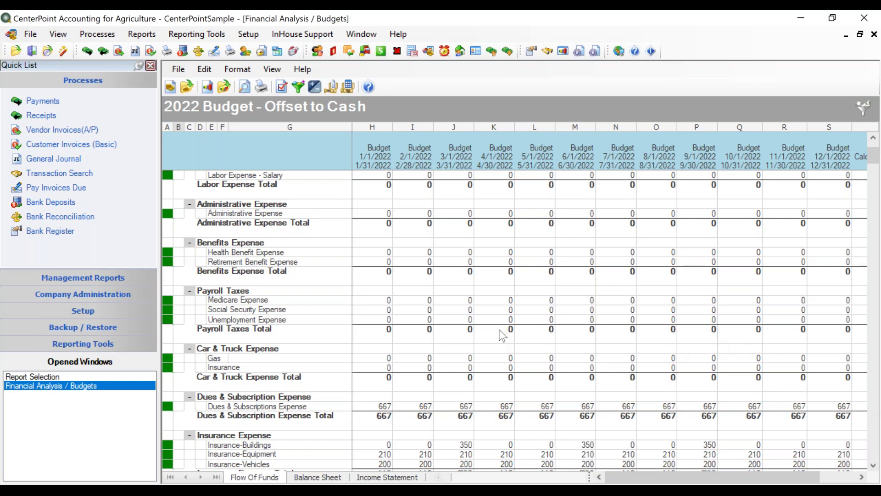
pyautogui.scroll(2, 500, 329)
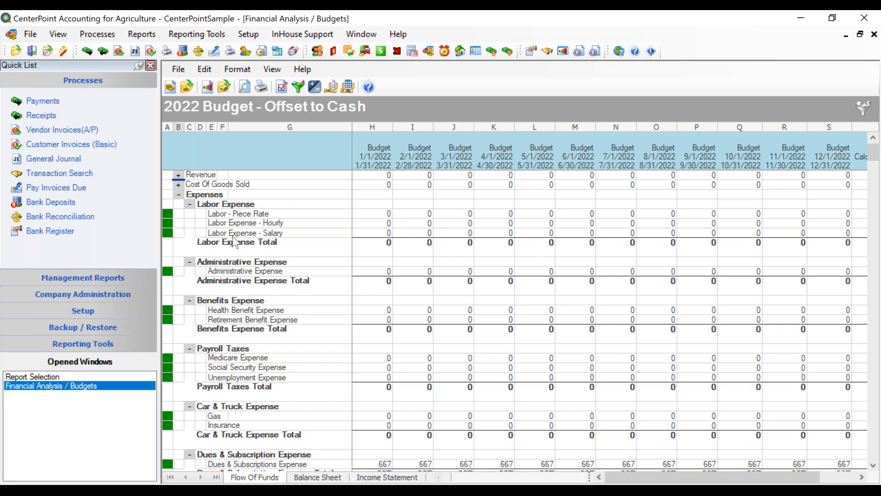
# Open the budget adjustments for the January 2022 Labor - Piece Rate amount, with that account selected
pyautogui.click(370, 216)
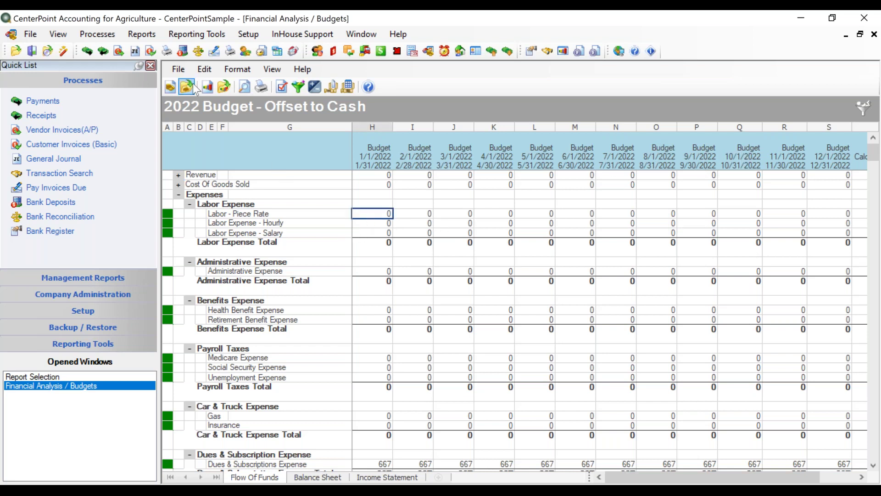
pyautogui.click(200, 70)
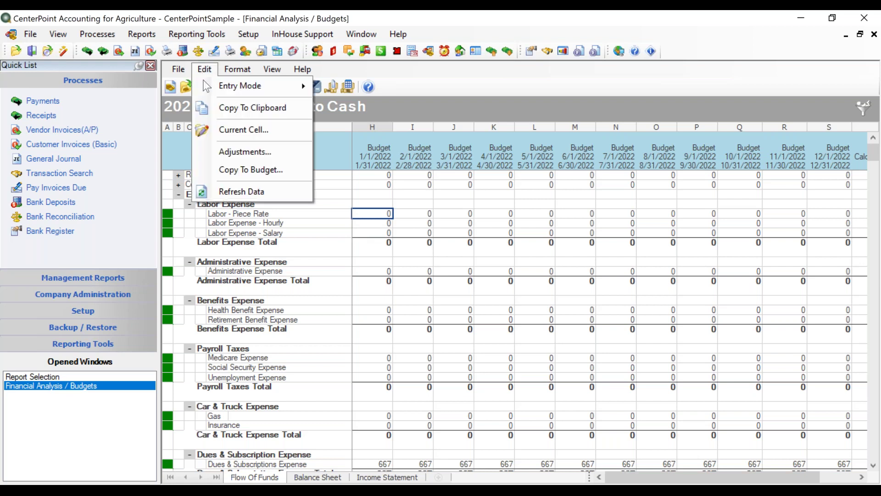
pyautogui.click(237, 166)
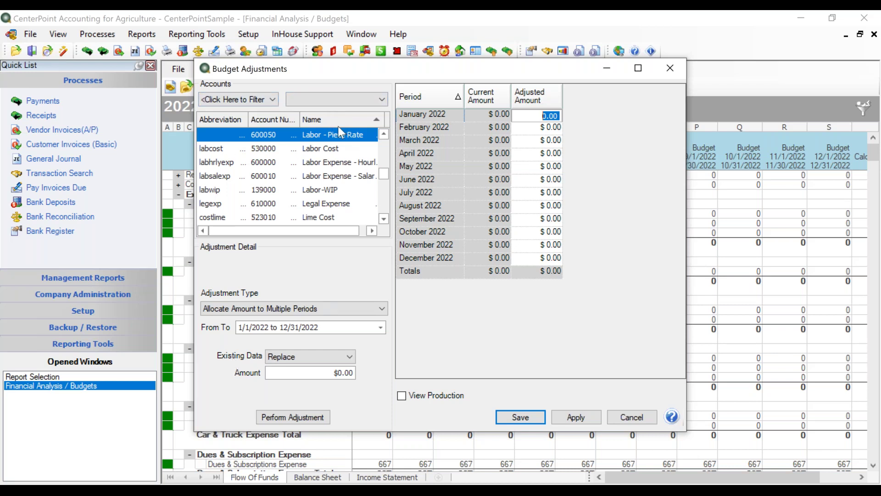
pyautogui.click(317, 137)
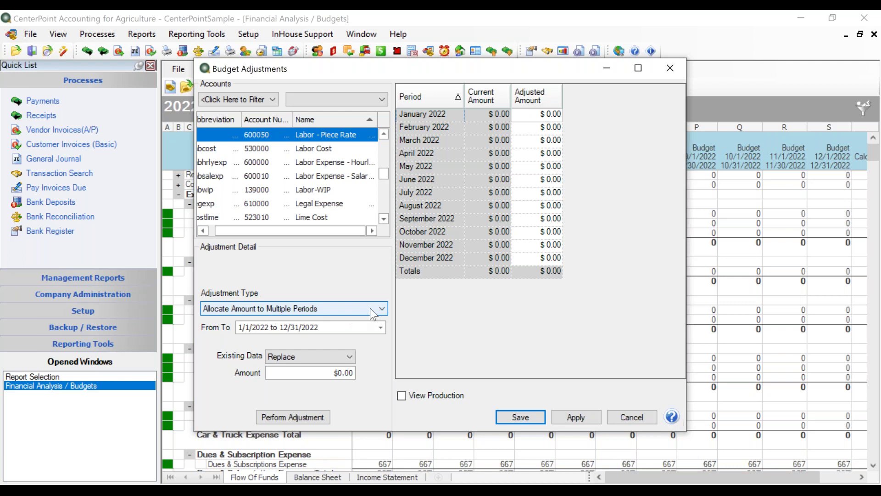
# Set the allocation period for the Labor - Piece Rate adjustment to August 2022 through October 2022
pyautogui.click(317, 328)
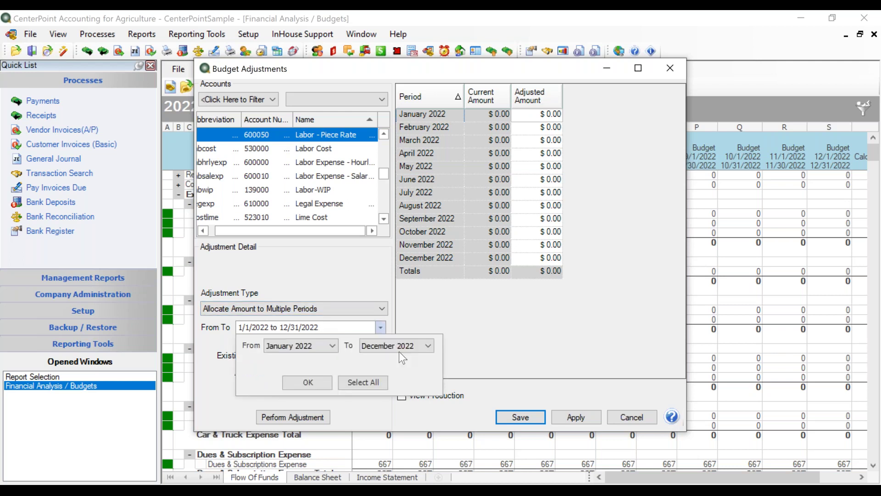
pyautogui.click(330, 345)
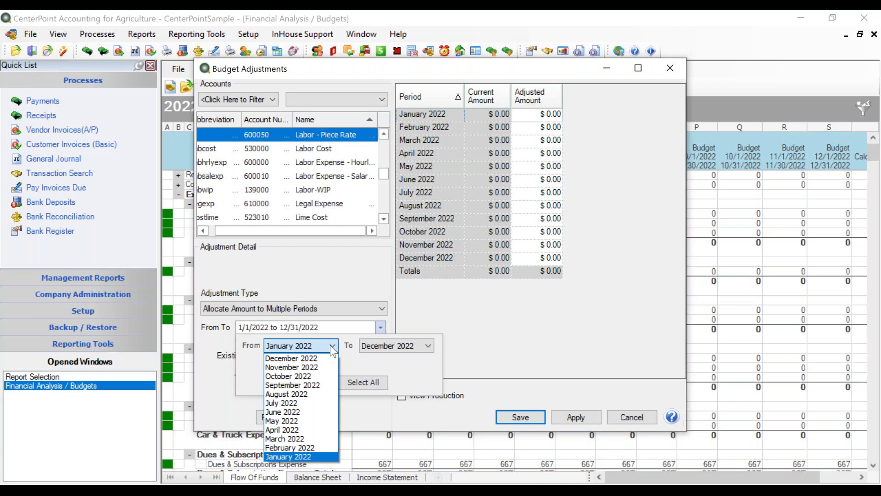
pyautogui.click(300, 394)
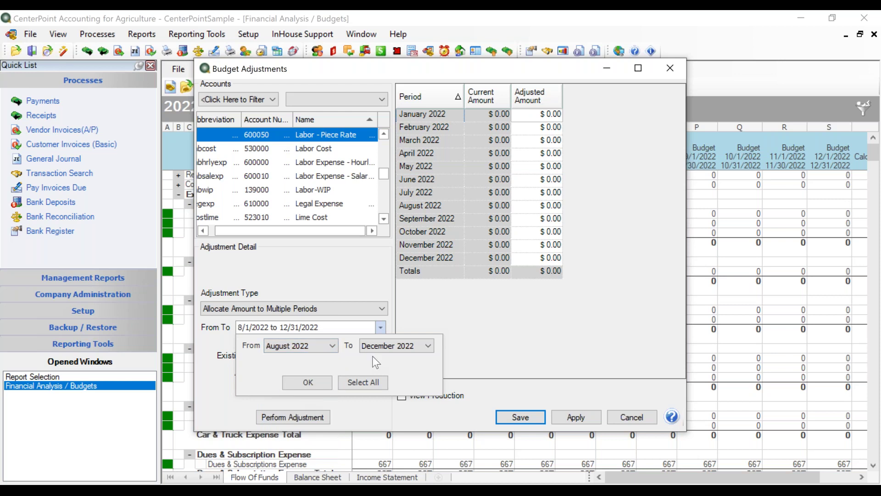
pyautogui.click(380, 348)
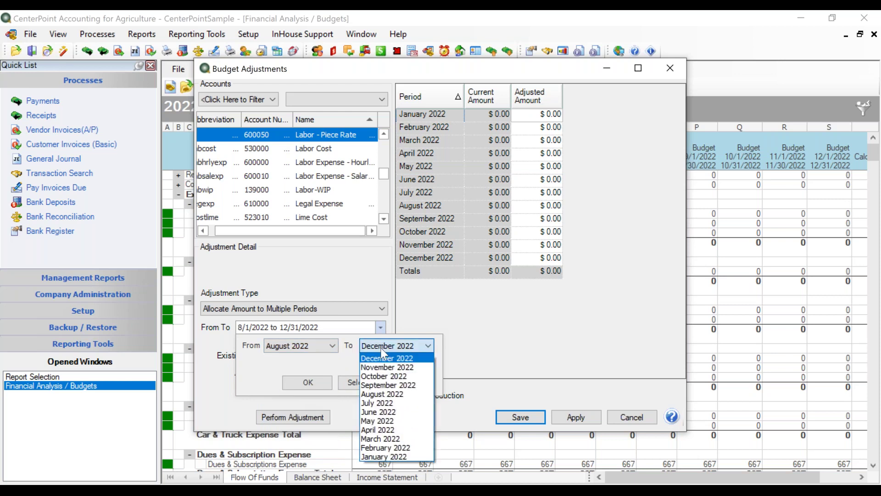
pyautogui.click(372, 376)
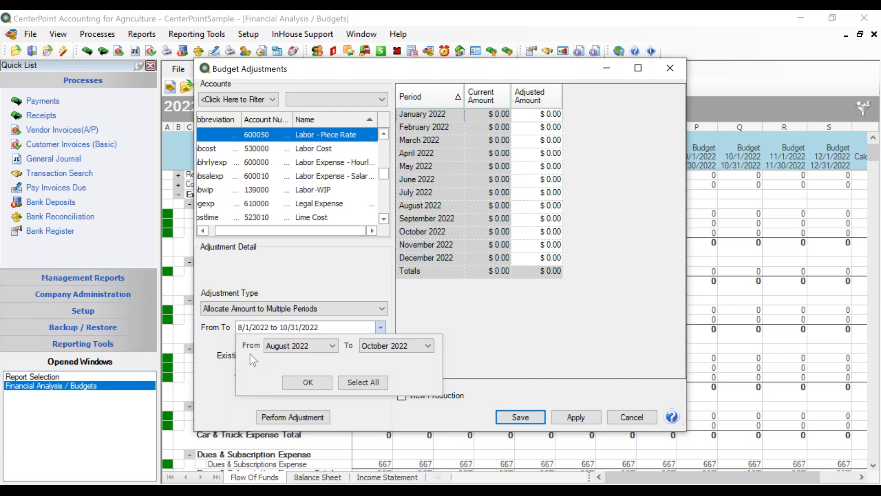
pyautogui.click(301, 383)
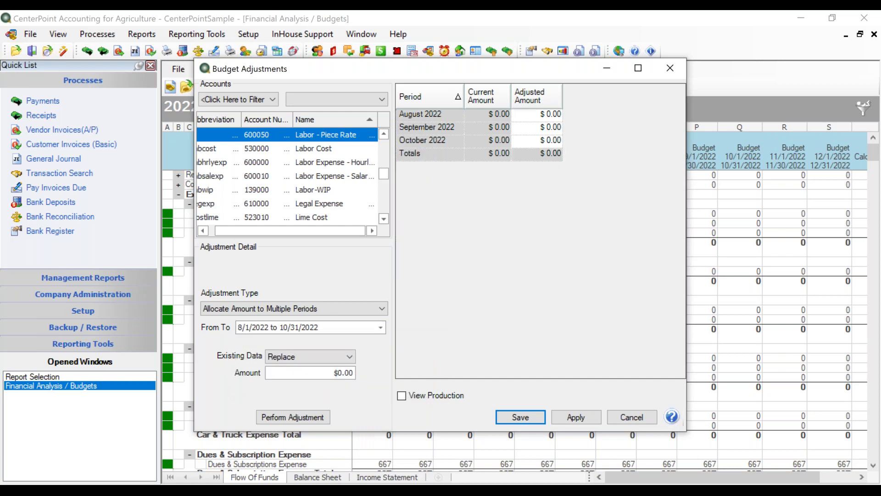
# Set the adjustment amount to $65,000.00 and keep Replace as the way existing data is handled
pyautogui.click(303, 374)
pyautogui.write('65000')
pyautogui.press('Tab')
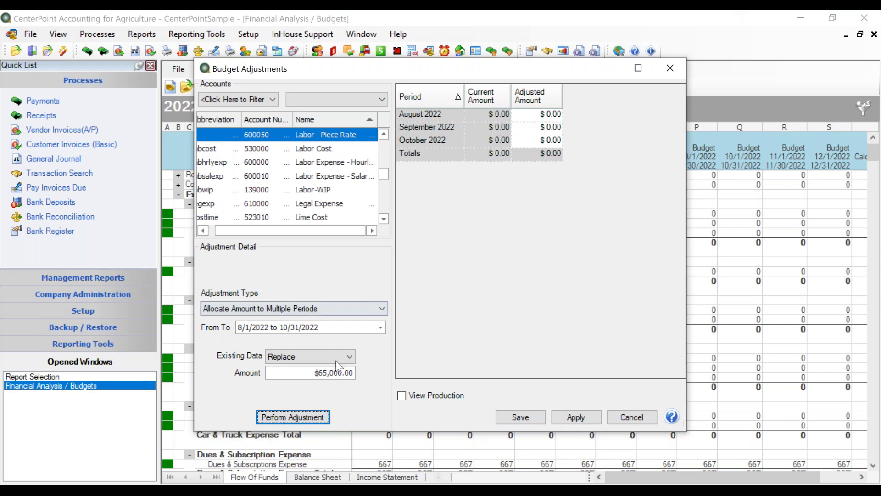
pyautogui.click(350, 357)
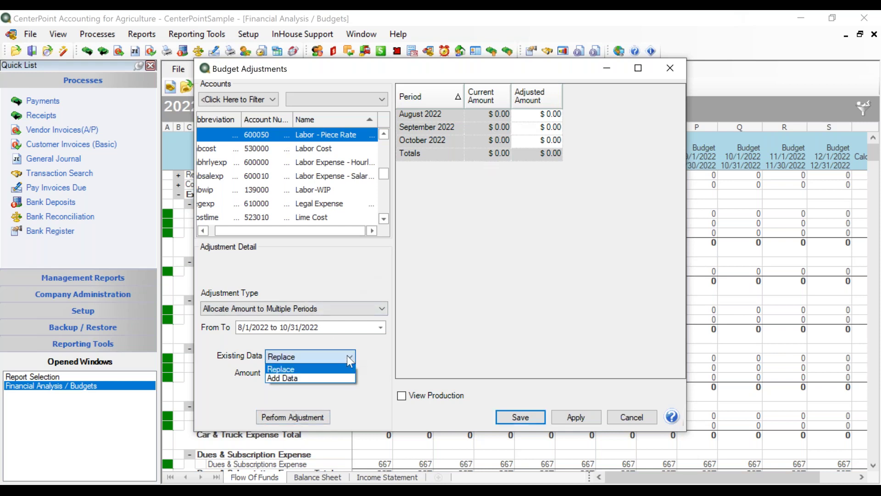
pyautogui.click(347, 355)
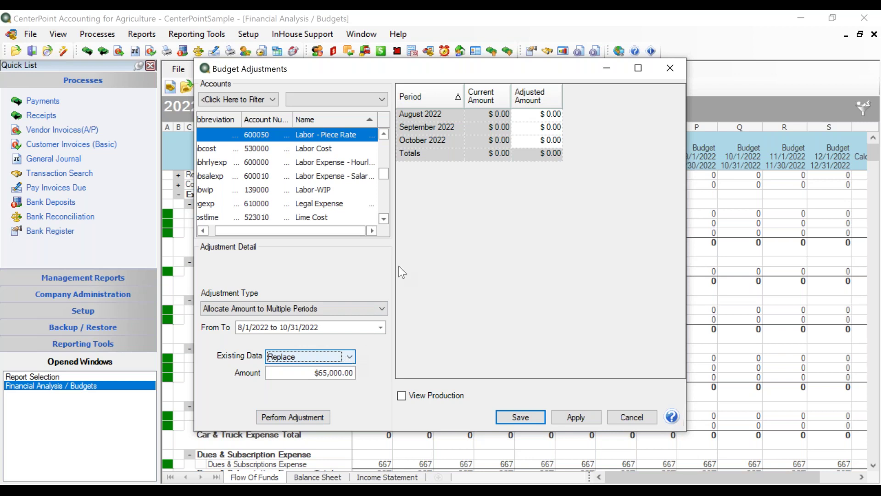
# Perform the Labor - Piece Rate adjustment, then apply and save it to the budget
pyautogui.click(284, 415)
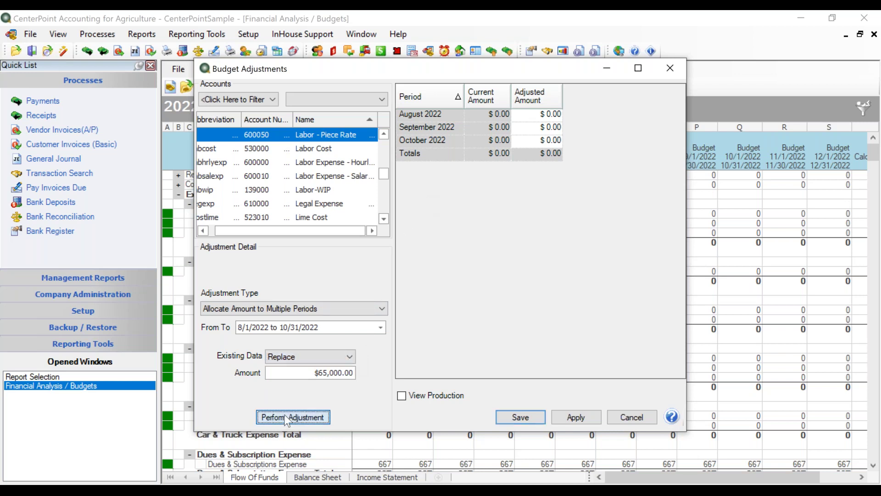
pyautogui.click(469, 296)
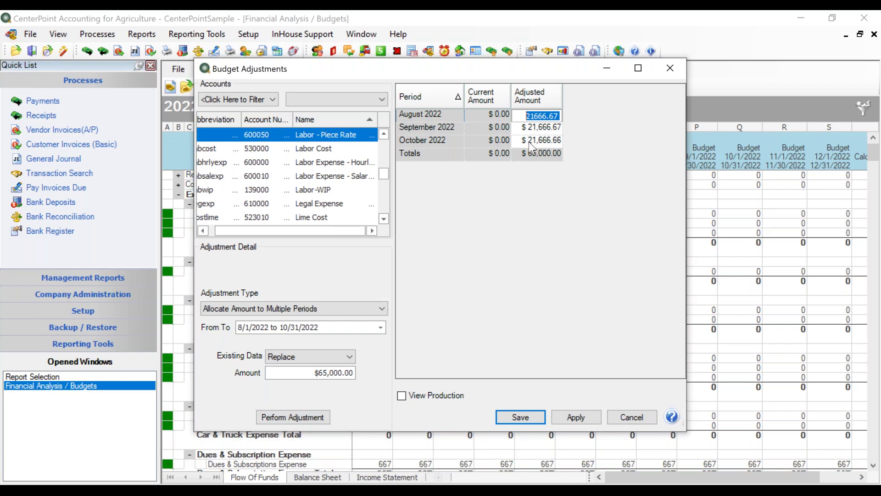
pyautogui.click(571, 421)
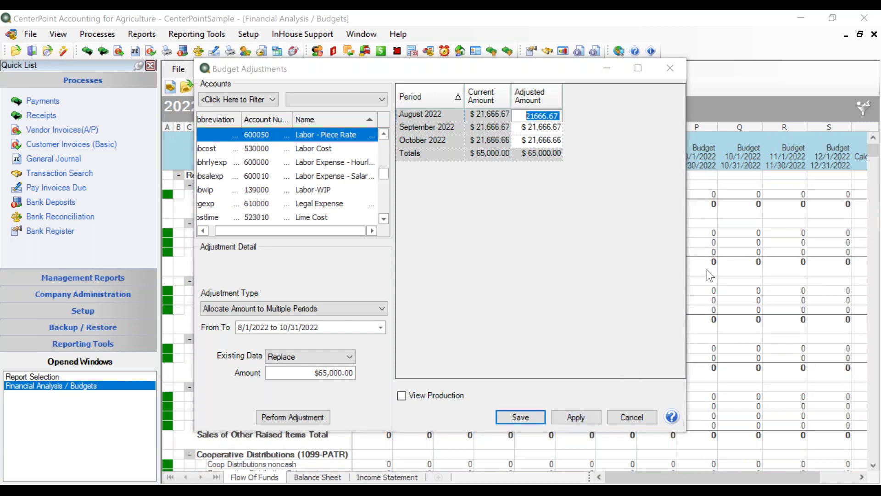
pyautogui.click(523, 418)
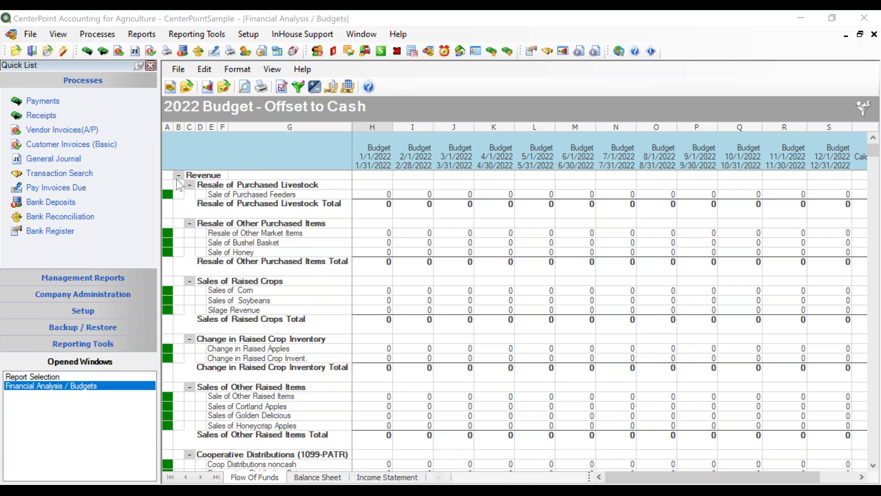
# Collapse Revenue and Cost Of Goods Sold and review the Labor - Piece Rate amounts from August 2022 on
pyautogui.click(181, 178)
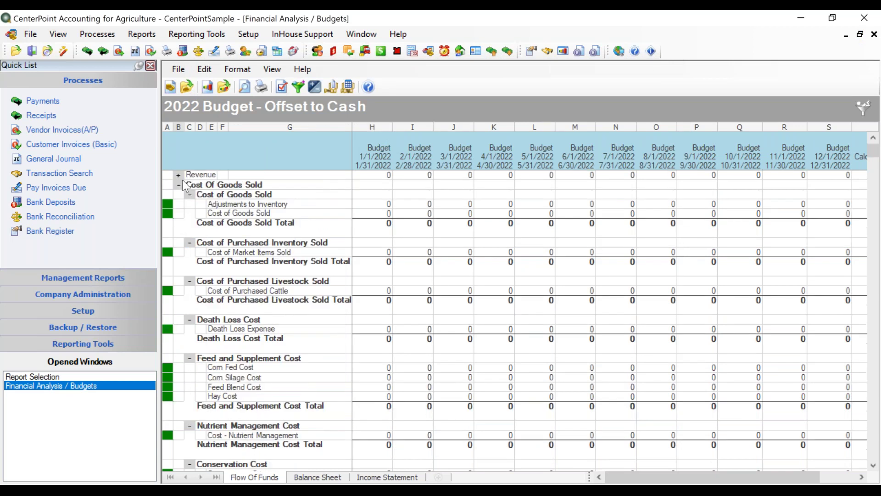
pyautogui.click(179, 184)
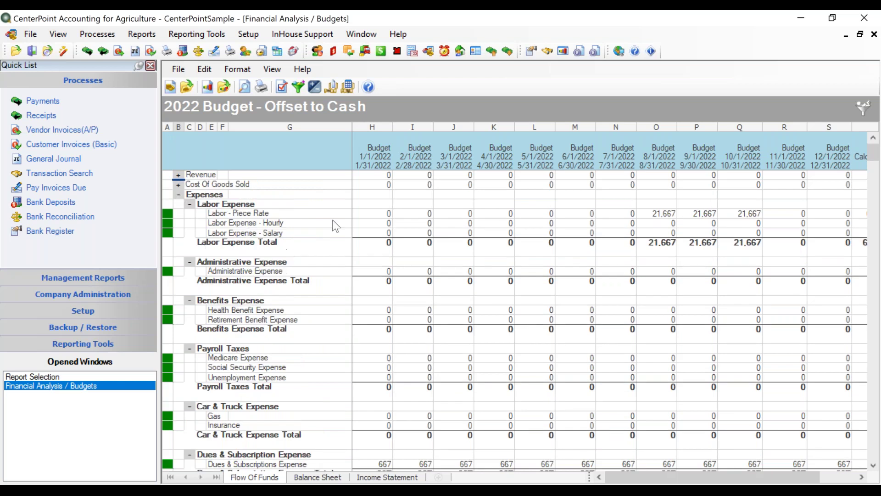
pyautogui.click(670, 215)
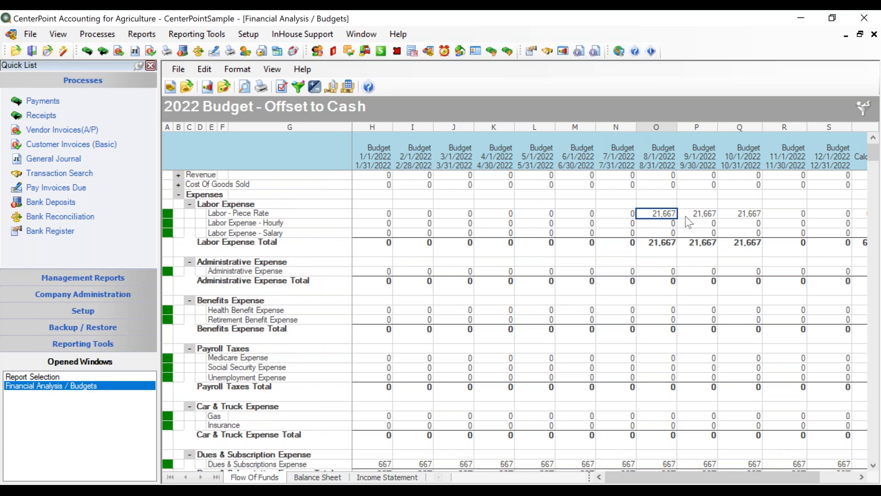